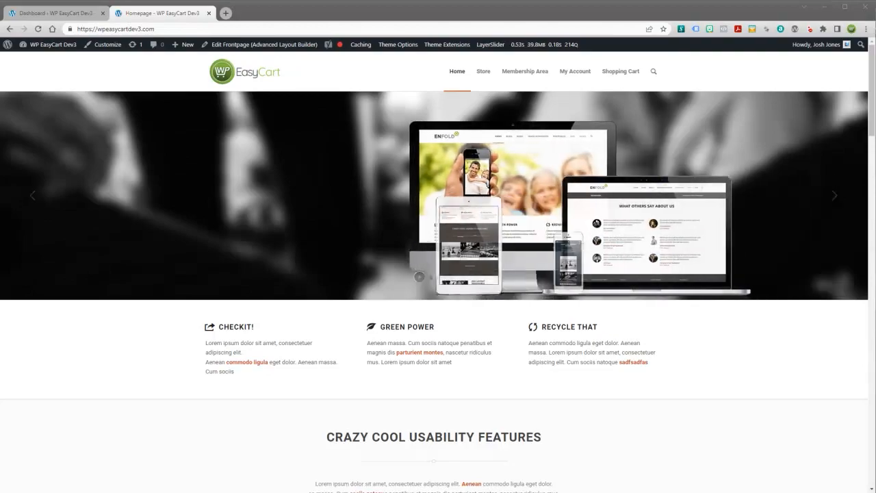
# Switch to the browser tab showing the WP EasyCart Dev3 admin Dashboard.
pyautogui.click(54, 13)
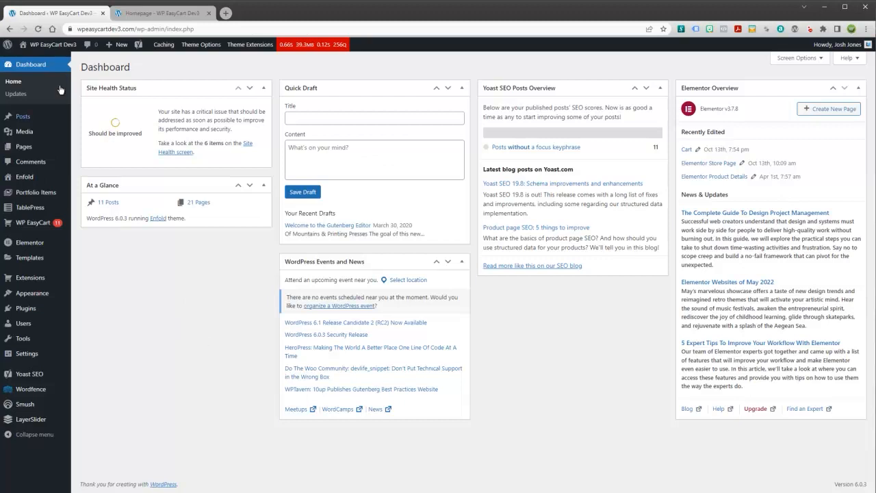
# Open testuser's Edit User profile from All Users and review its fields down to Role.
pyautogui.click(26, 328)
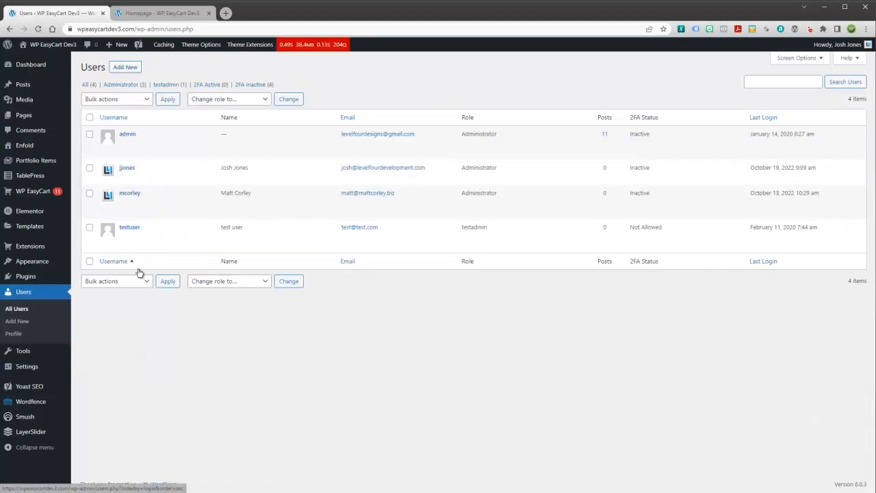
pyautogui.click(129, 228)
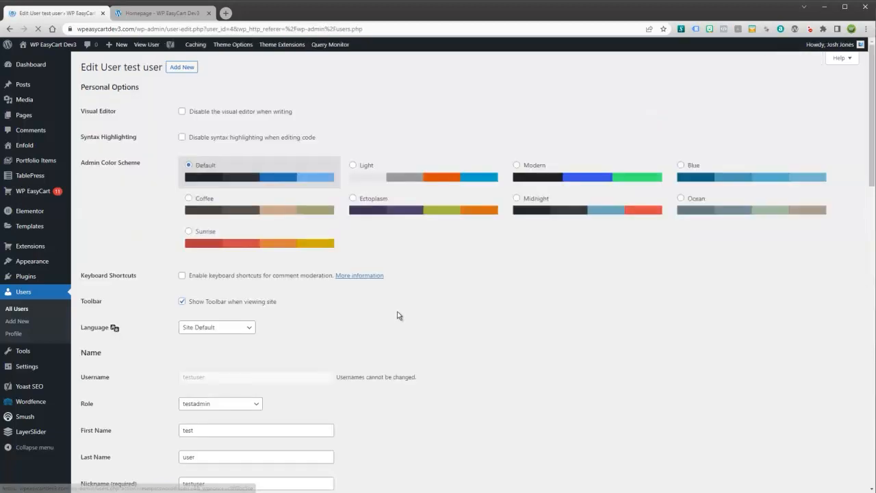
pyautogui.scroll(-5, 375, 343)
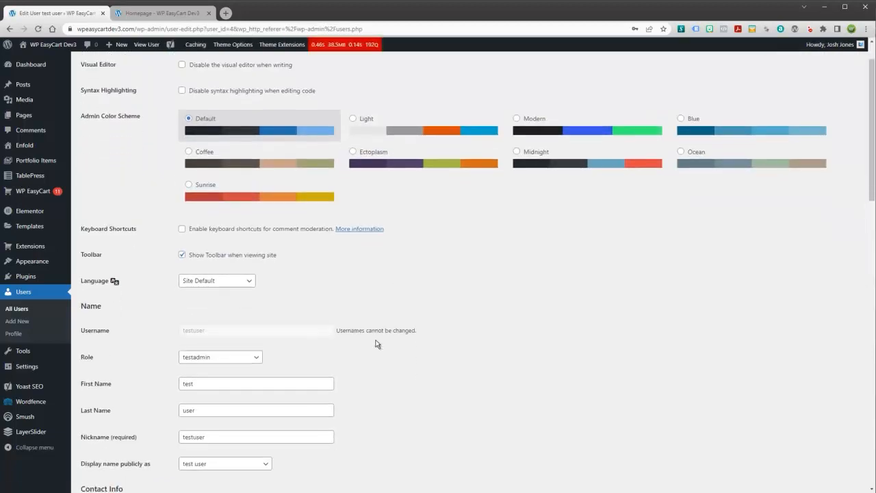
pyautogui.scroll(-6, 375, 346)
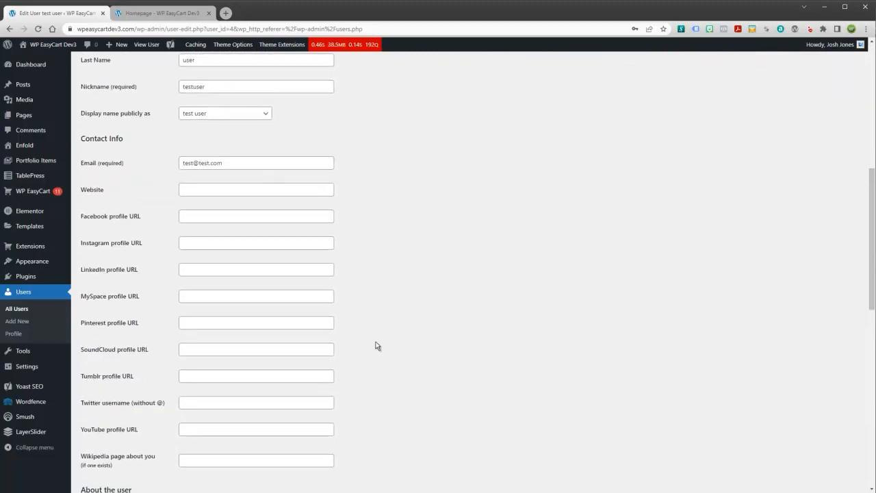
pyautogui.scroll(-3, 375, 345)
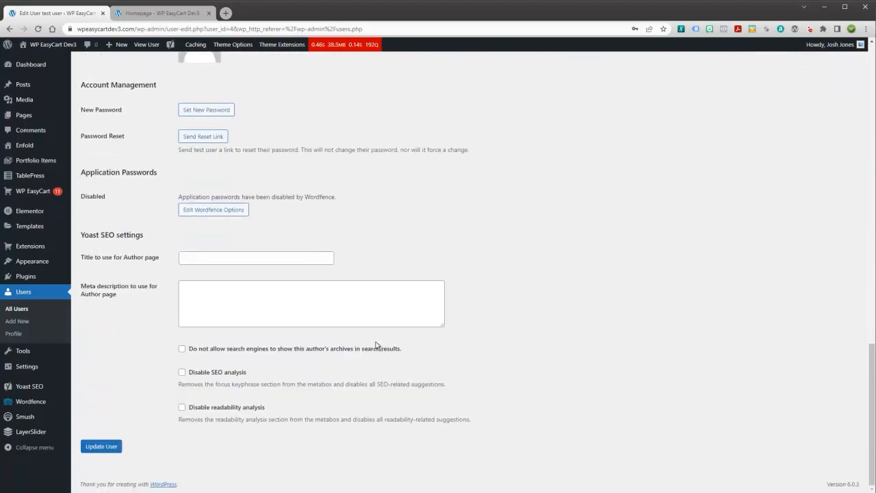
pyautogui.scroll(12, 377, 345)
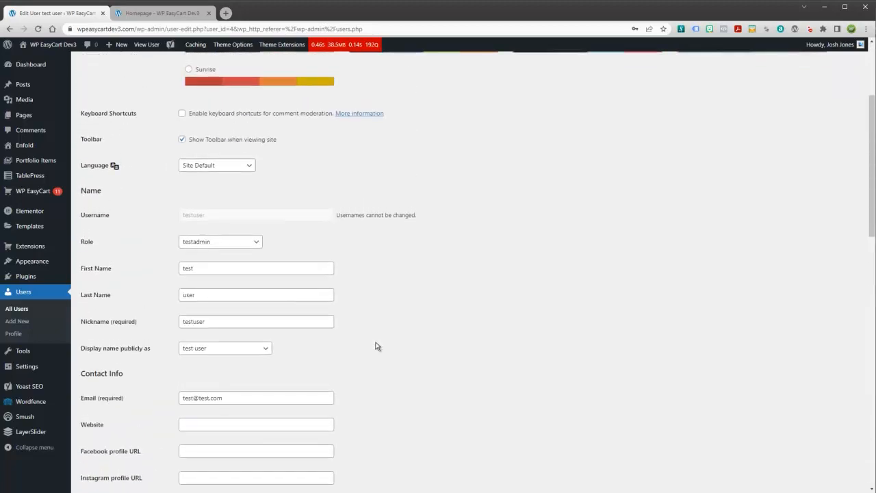
pyautogui.scroll(1, 287, 229)
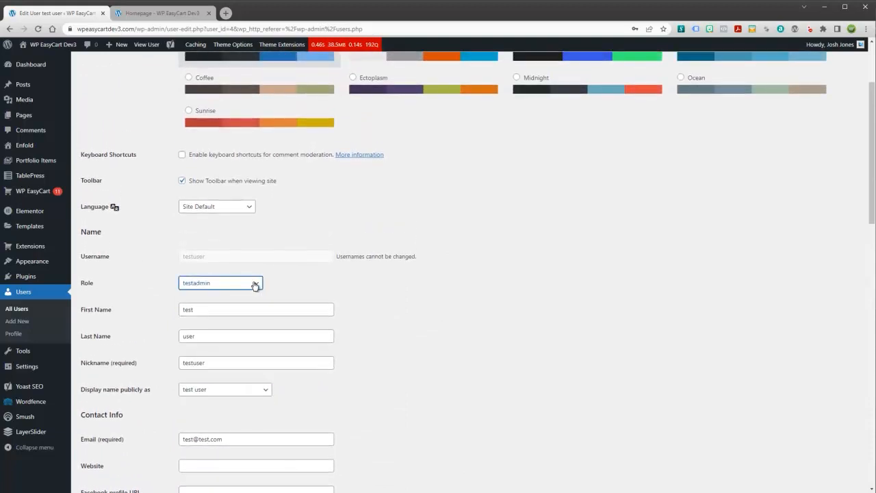
# Change testuser's role from testadmin to Subscriber, unsaved, then go to Users > Add New.
pyautogui.click(255, 283)
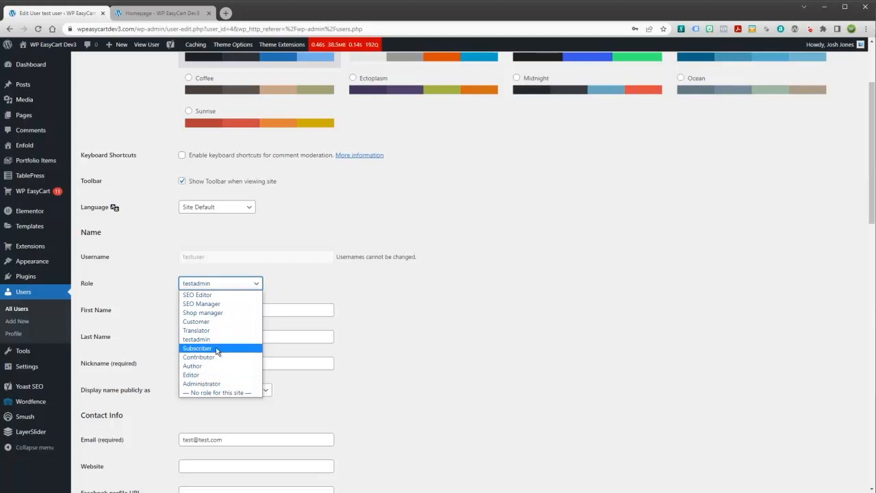
pyautogui.click(363, 312)
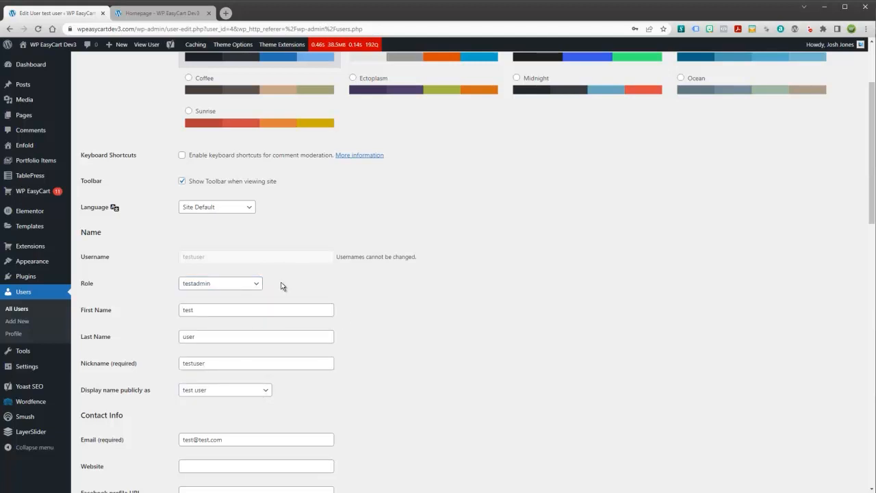
pyautogui.click(203, 286)
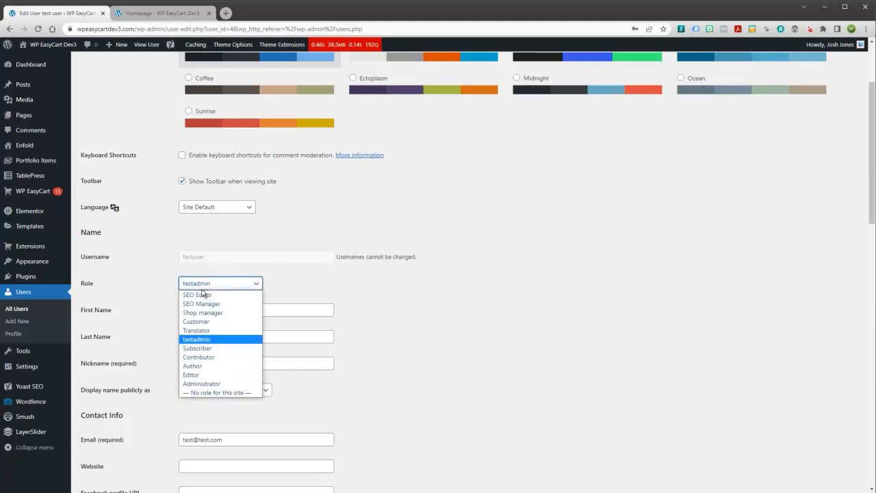
pyautogui.click(202, 384)
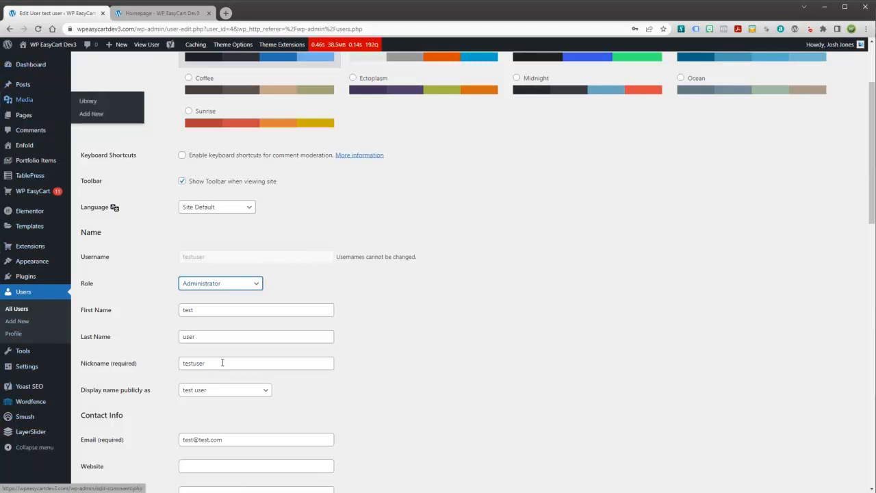
pyautogui.click(220, 287)
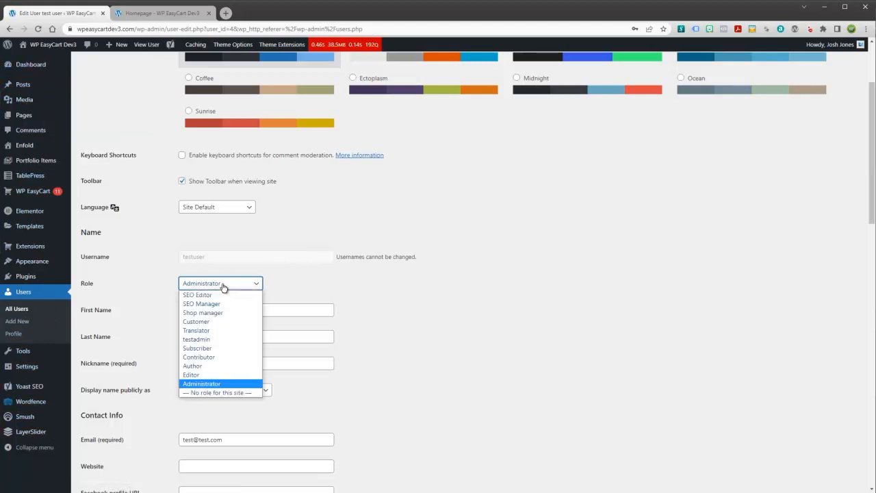
pyautogui.click(203, 349)
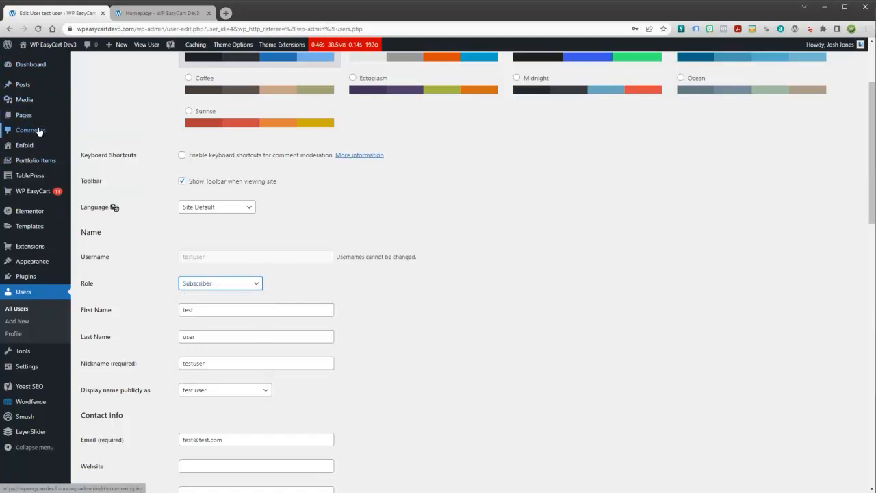
pyautogui.click(254, 288)
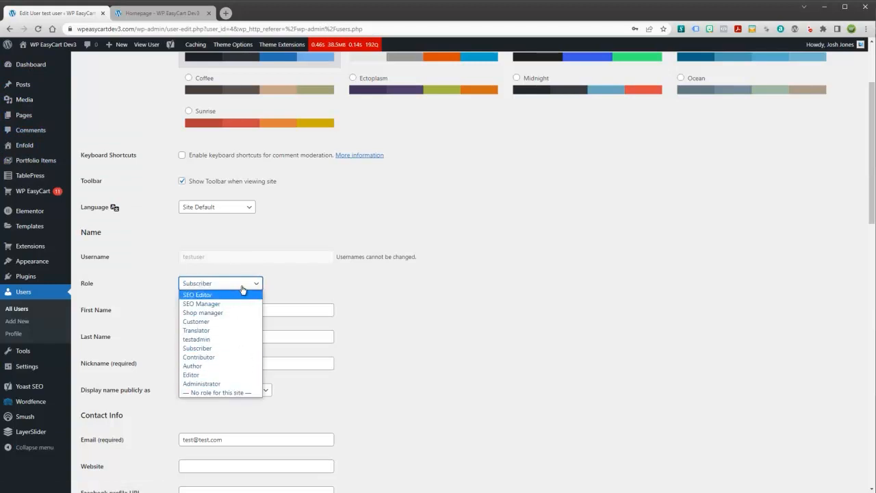
pyautogui.click(250, 287)
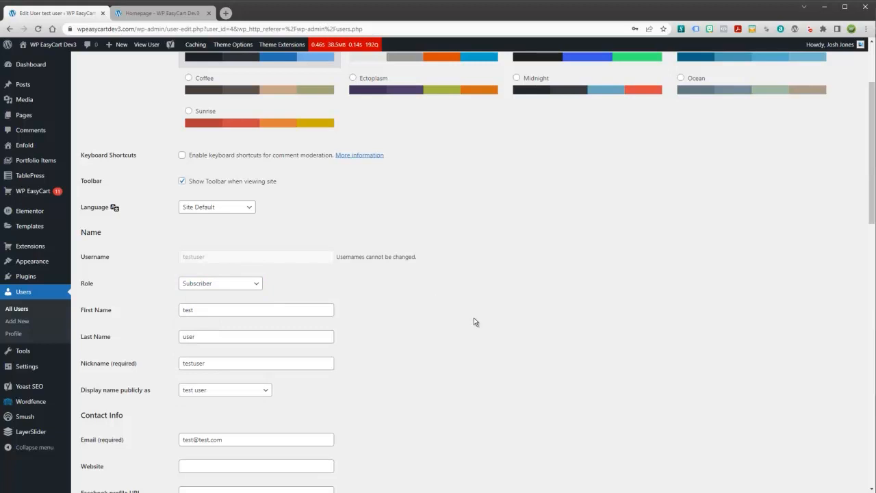
pyautogui.click(21, 323)
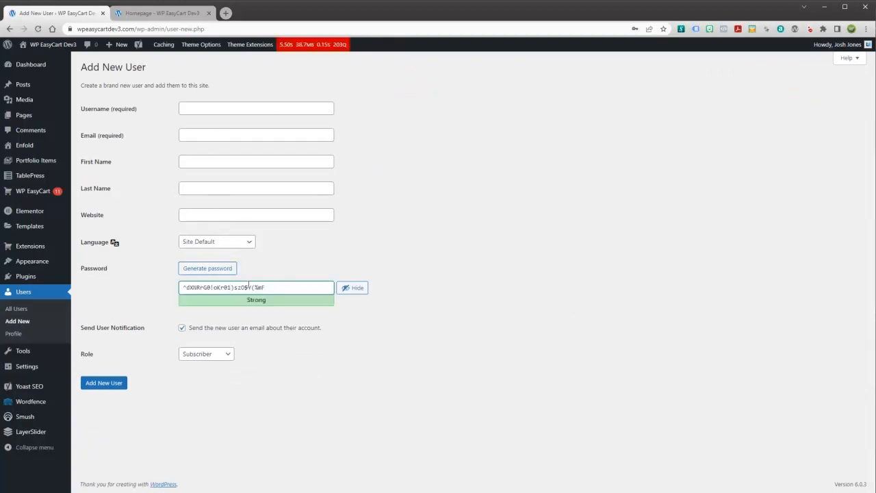
# Replace the weak password with a generated strong one and select the whole password.
pyautogui.moveTo(274, 287); pyautogui.dragTo(156, 293)
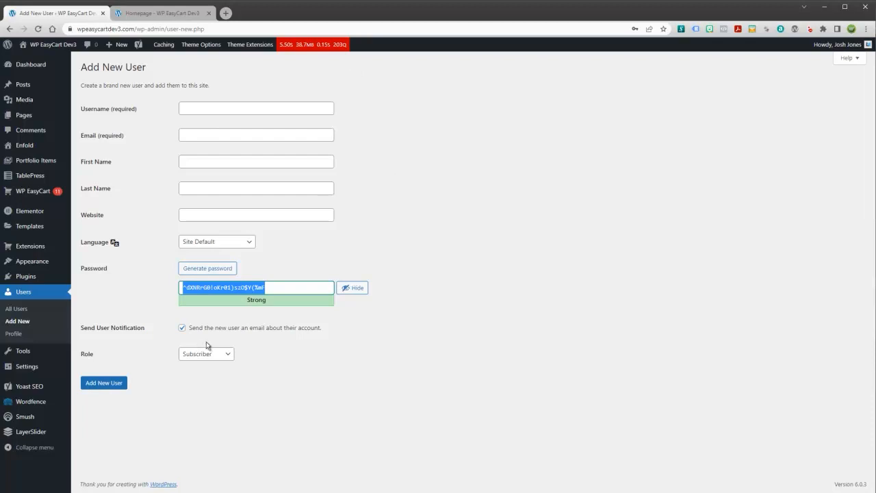
pyautogui.write('password12345')
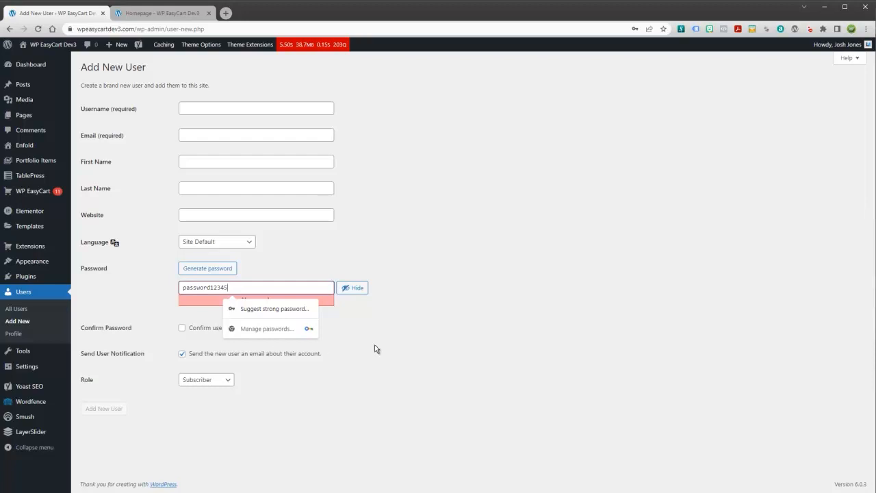
pyautogui.click(223, 268)
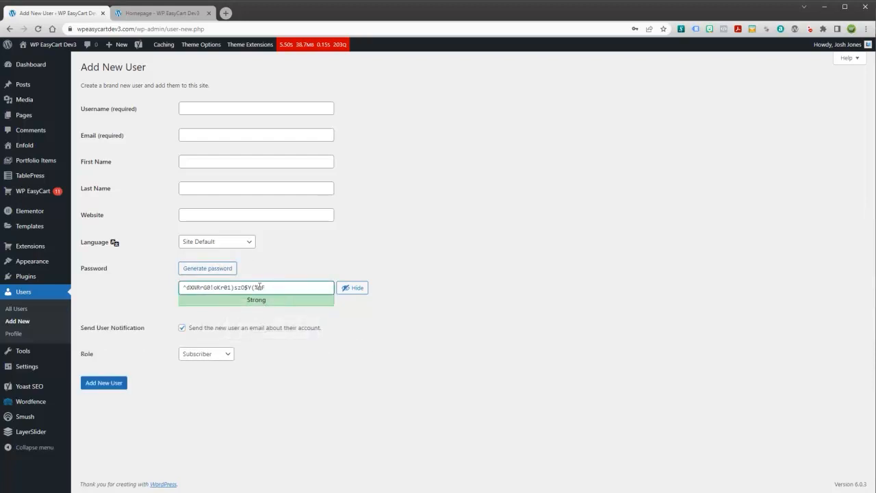
pyautogui.tripleClick(259, 287)
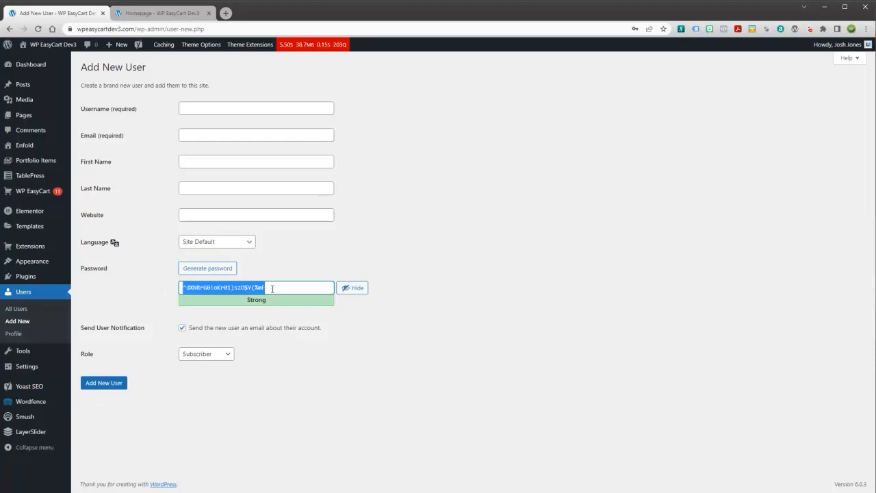
pyautogui.moveTo(847, 45)
# Turn off Send User Notification for the new user.
pyautogui.click(184, 329)
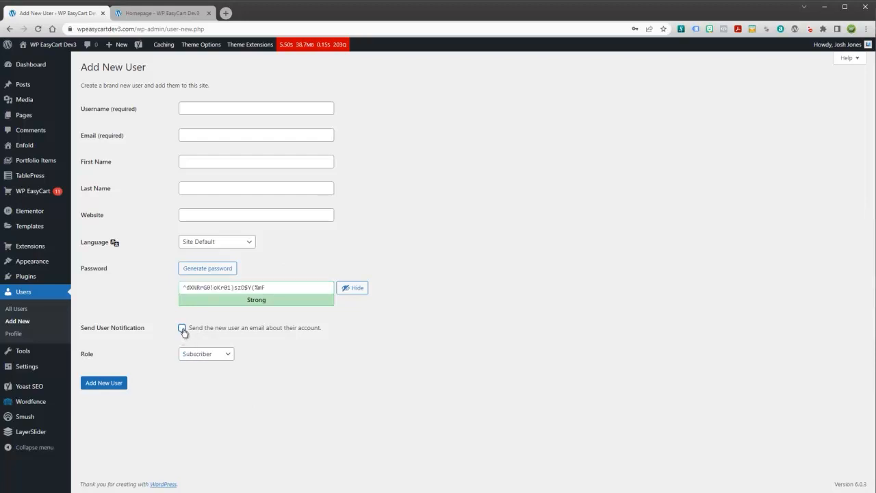
pyautogui.click(184, 330)
pyautogui.click(182, 329)
# Set the new user's Role to Administrator, revealing the 2FA Grace Period option.
pyautogui.click(191, 355)
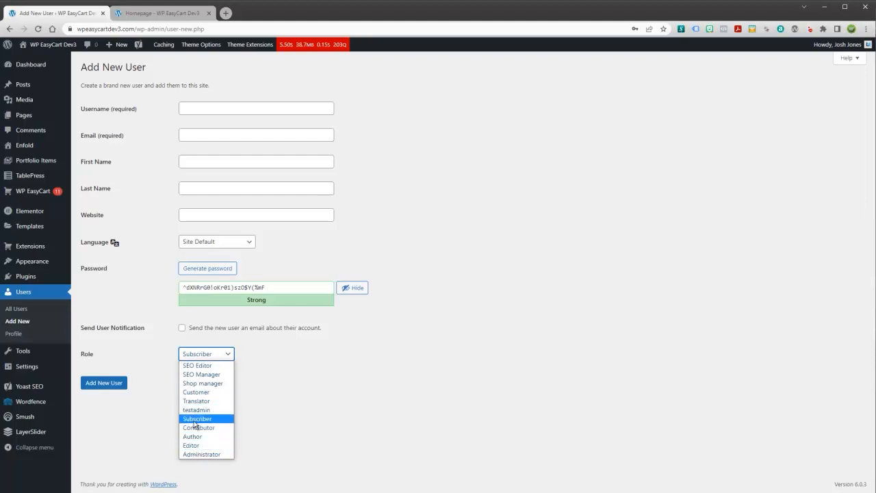
pyautogui.click(380, 399)
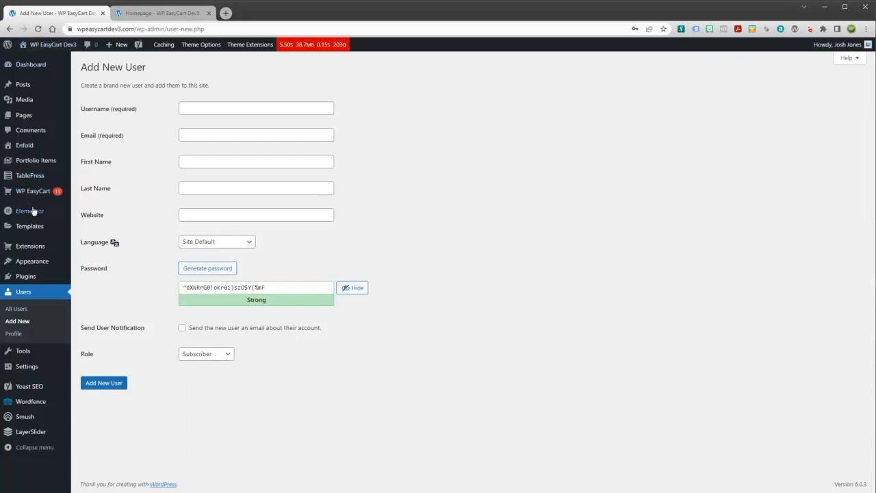
pyautogui.click(208, 358)
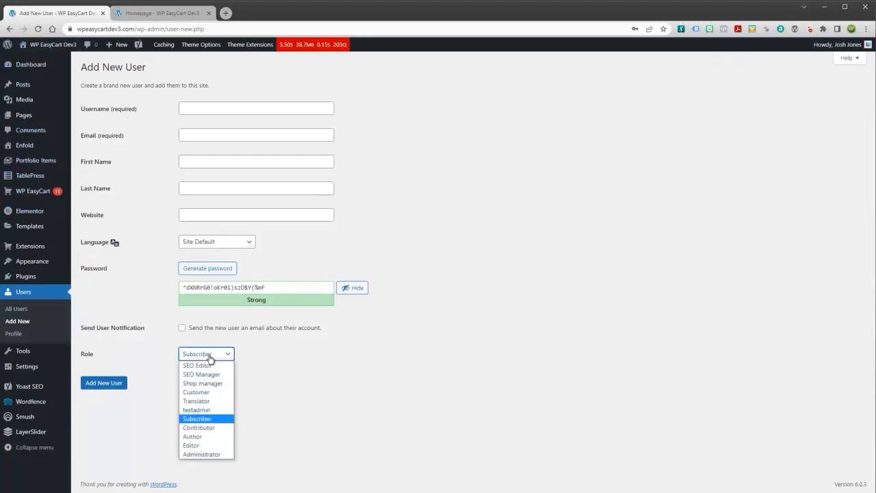
pyautogui.click(206, 454)
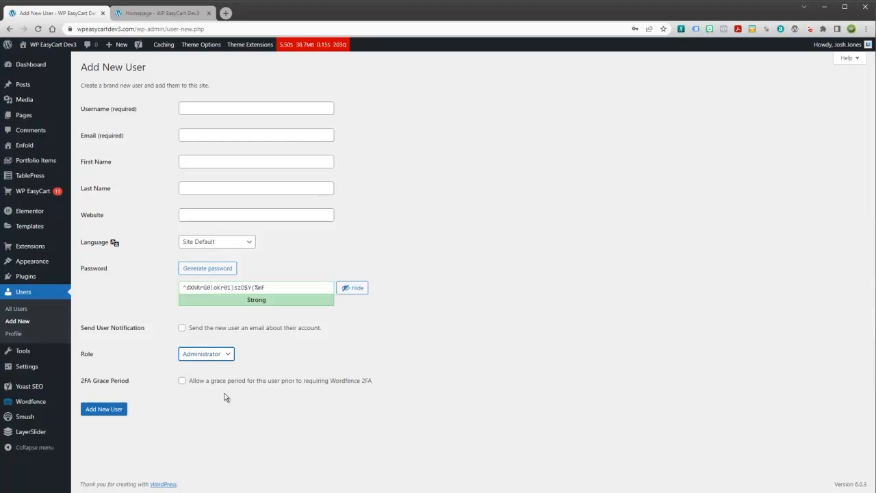
pyautogui.click(333, 364)
pyautogui.click(229, 357)
pyautogui.click(306, 354)
pyautogui.moveTo(35, 198)
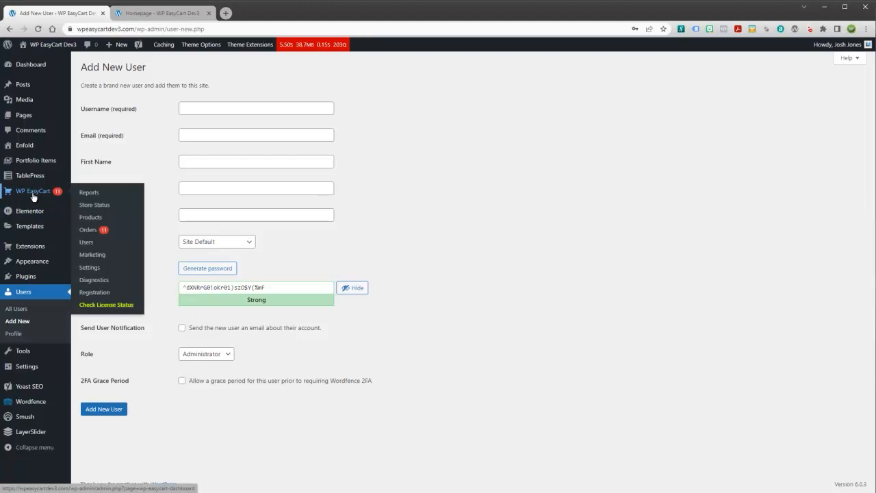
# Go to WP EasyCart > Users, confirming Leave to discard the unsaved form.
pyautogui.moveTo(30, 225)
pyautogui.click(86, 242)
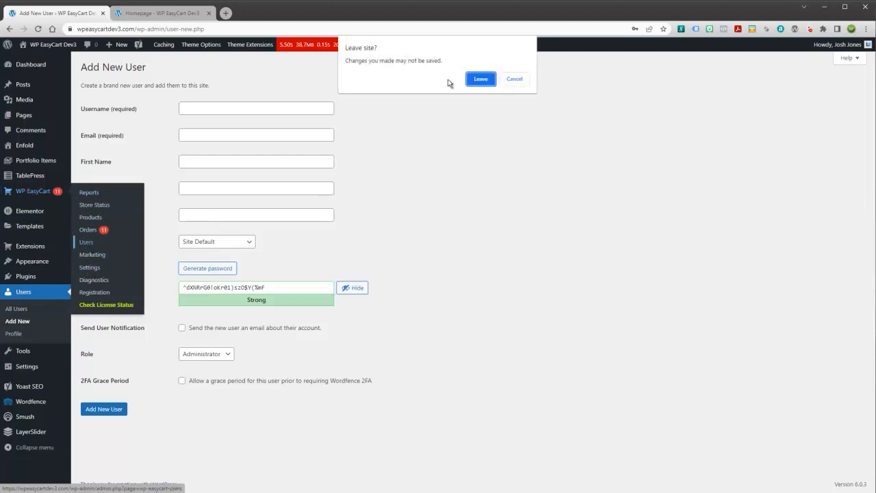
pyautogui.click(493, 84)
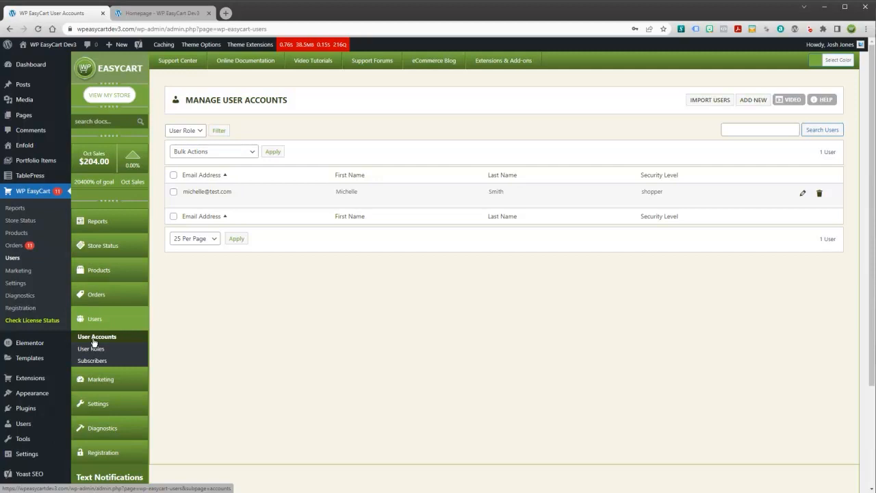
# Open the shopper's Edit User Account page and review its account and address sections.
pyautogui.click(205, 192)
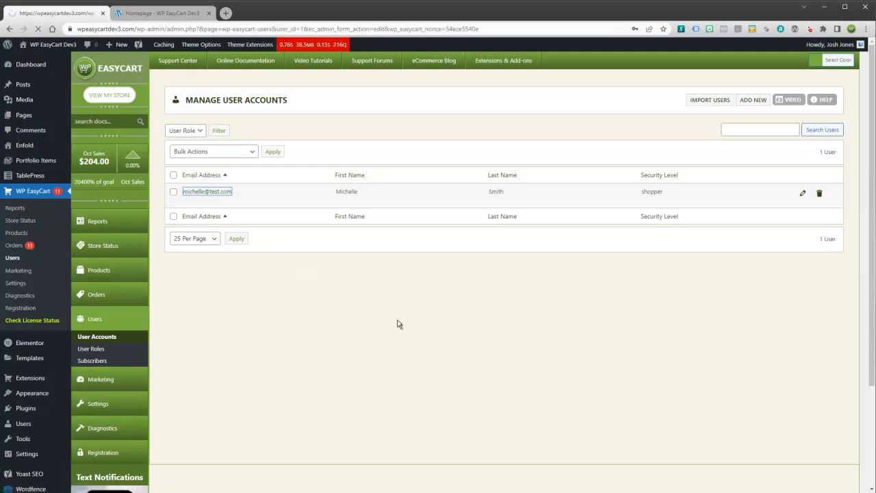
pyautogui.scroll(-5, 360, 228)
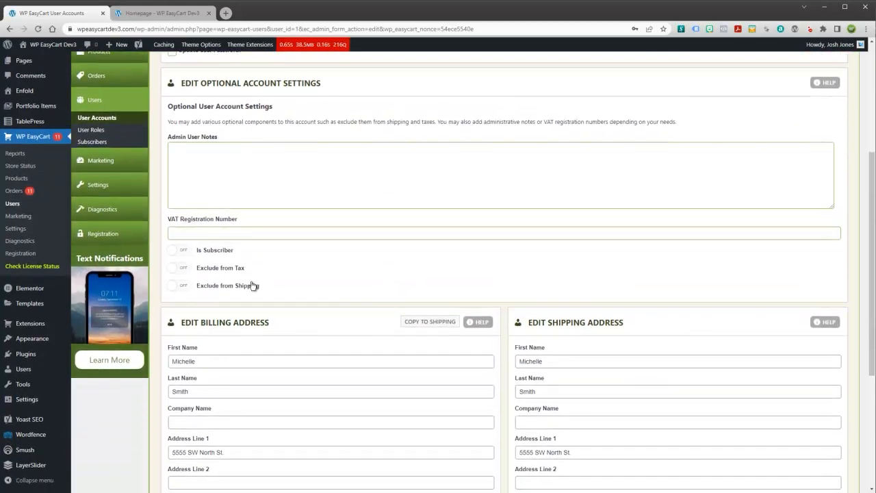
pyautogui.scroll(-2, 295, 379)
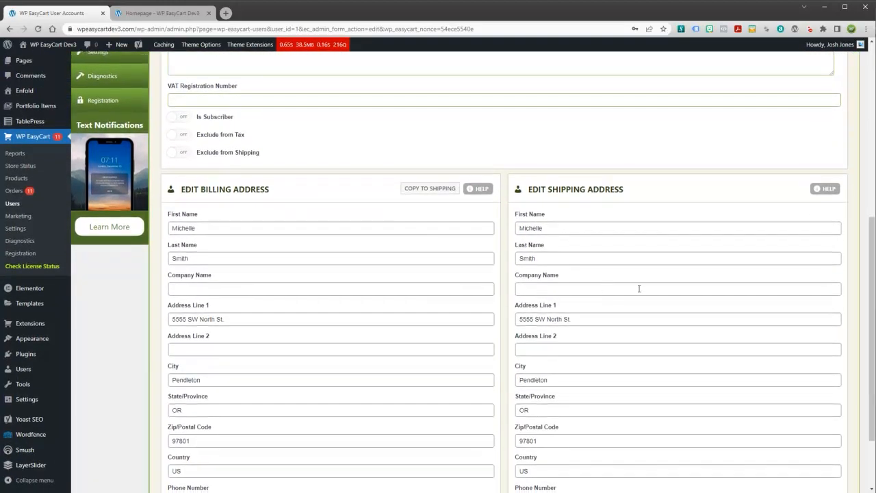
pyautogui.scroll(-2, 457, 301)
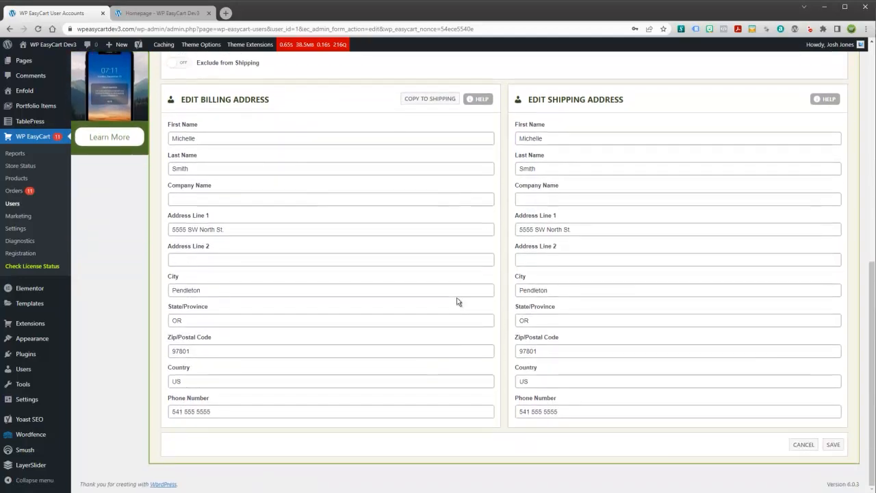
pyautogui.scroll(6, 585, 324)
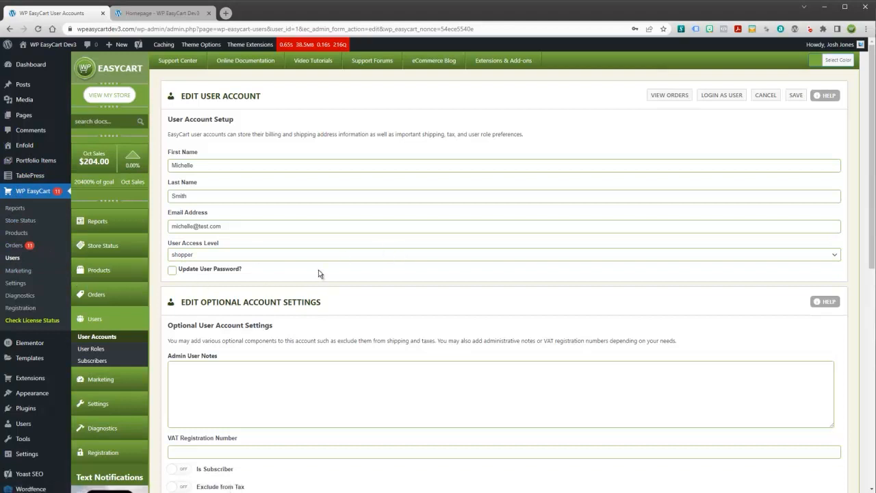
pyautogui.scroll(-2, 31, 253)
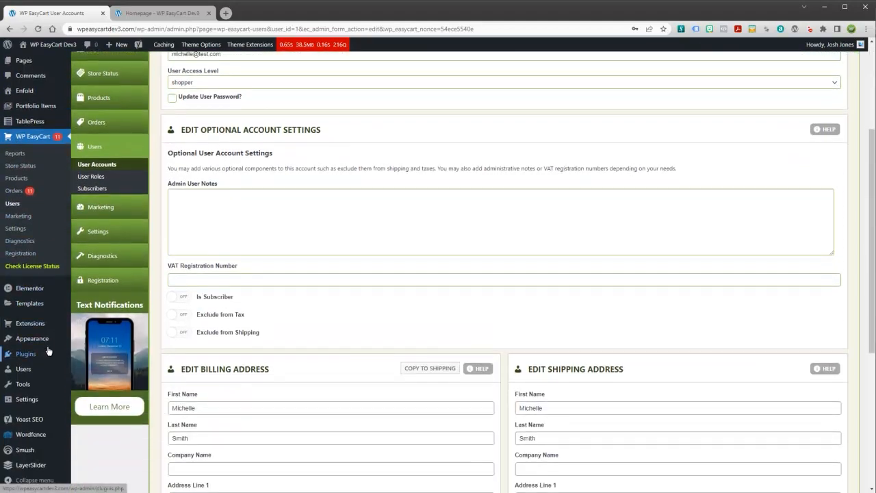
pyautogui.moveTo(25, 371)
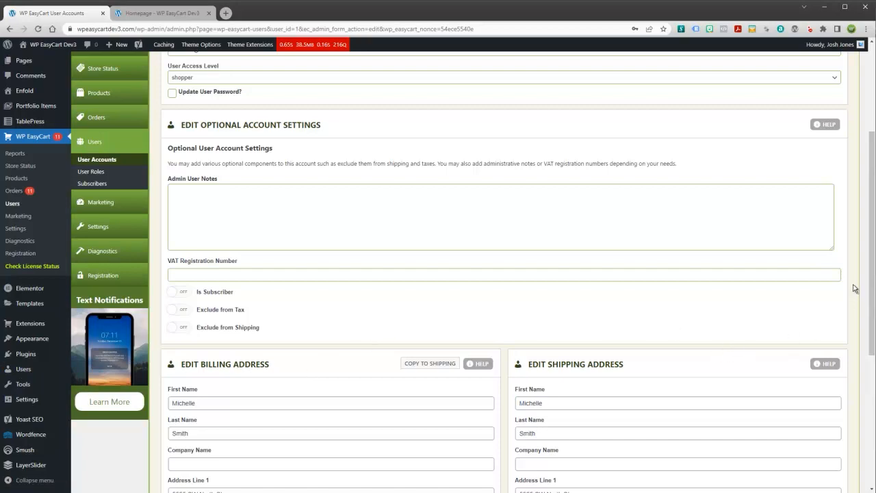
pyautogui.scroll(2, 872, 216)
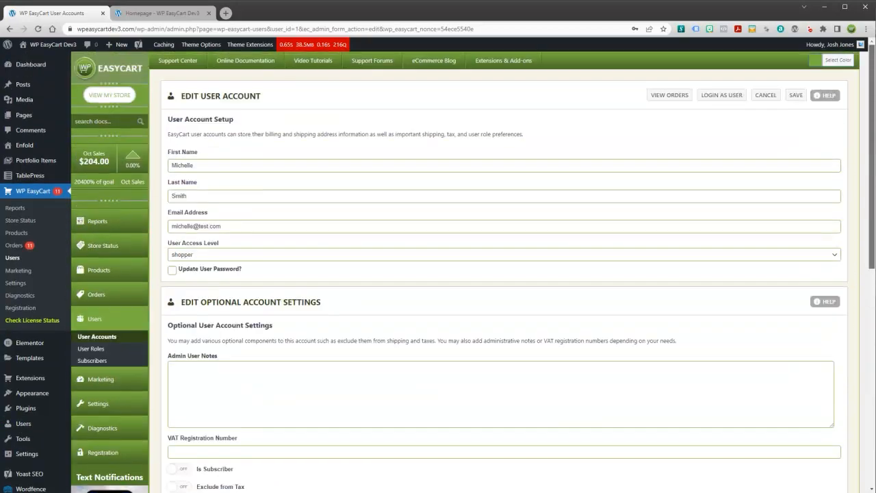